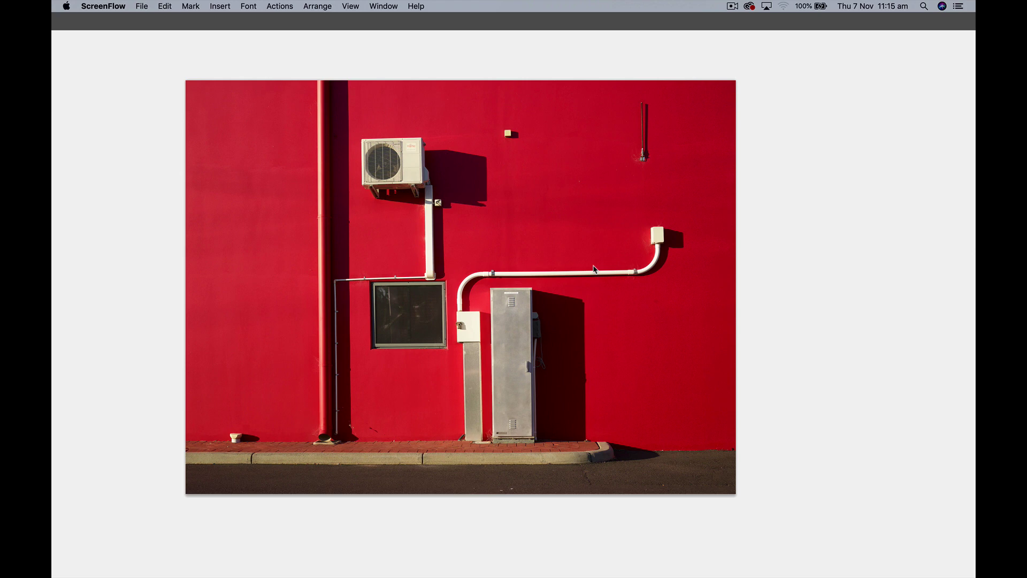
Add a Hue/Saturation adjustment layer and target the Reds by sampling the red wall
{"action": "left_click", "coordinate": [406, 306]}
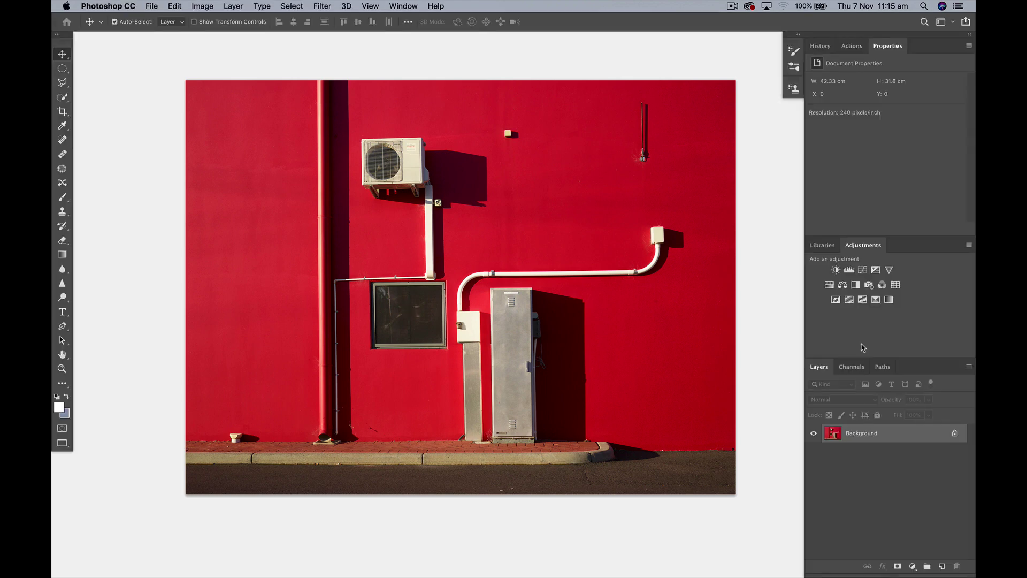
{"action": "left_click", "coordinate": [830, 285]}
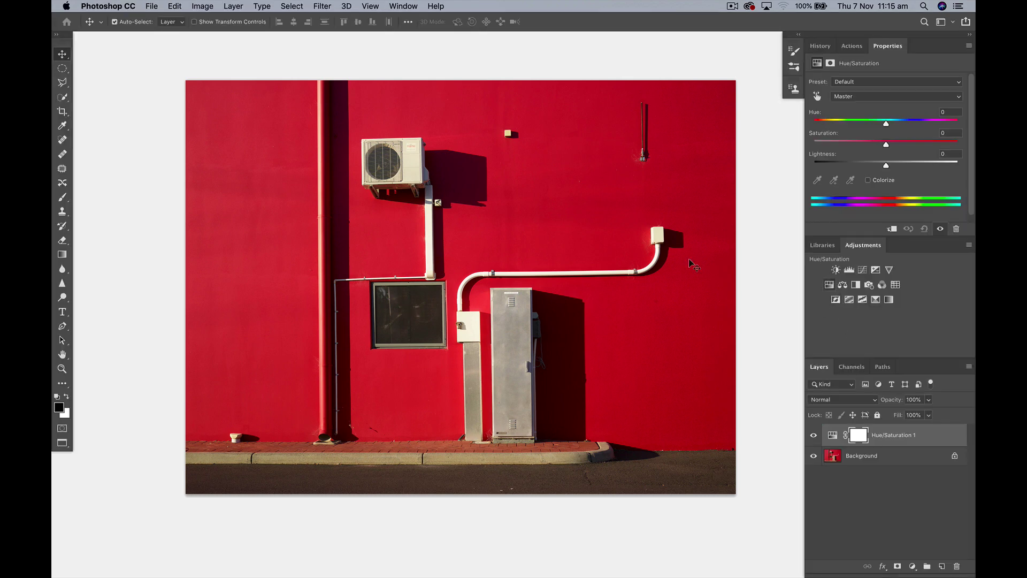
{"action": "left_click", "coordinate": [562, 222]}
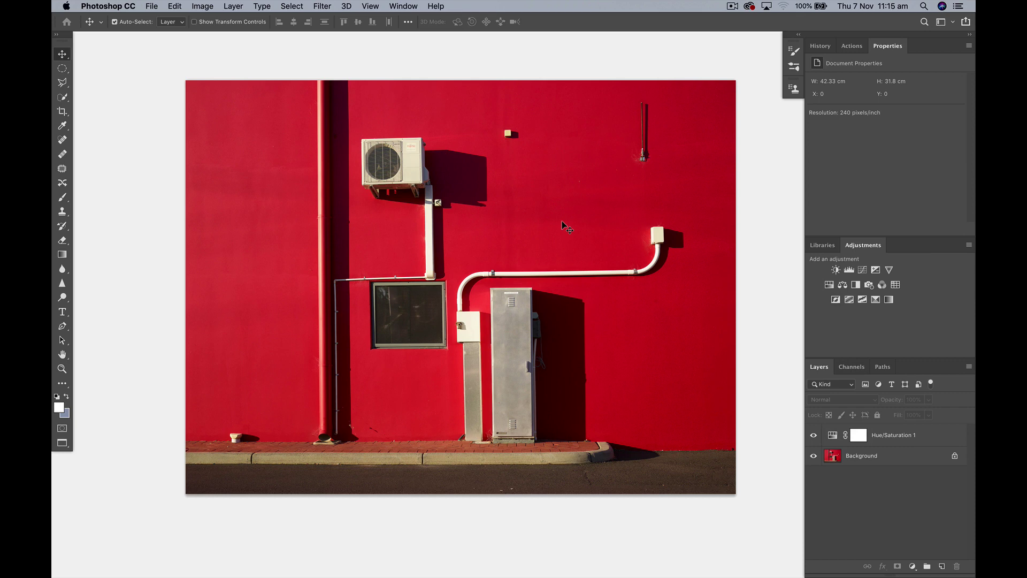
{"action": "left_click", "coordinate": [831, 436]}
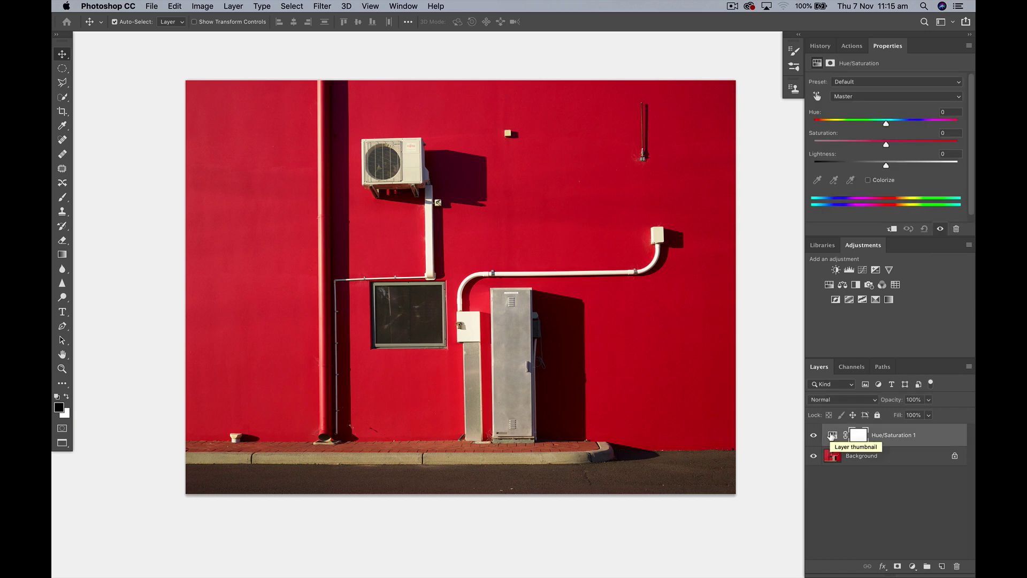
{"action": "left_click", "coordinate": [817, 97]}
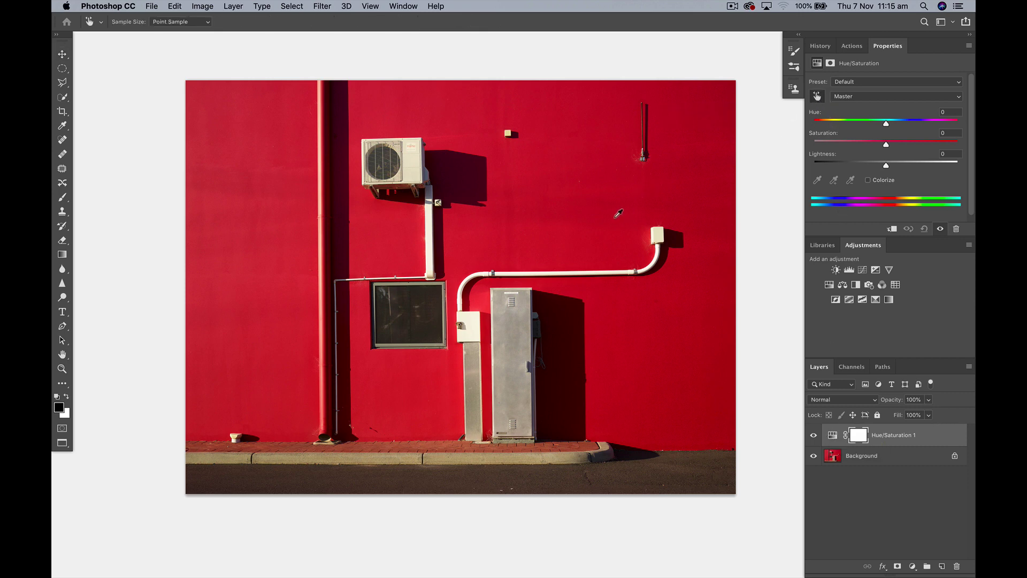
{"action": "left_click", "coordinate": [580, 226]}
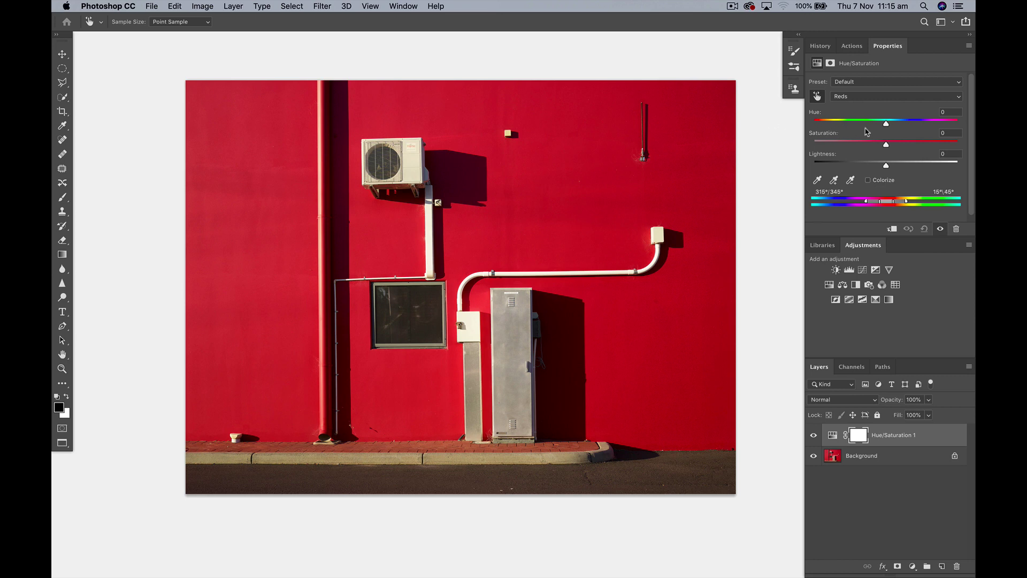
Push the Reds hue to +180 and widen the red colour range until the wall turns teal
{"action": "left_click_drag", "start_coordinate": [886, 124], "coordinate": [960, 126]}
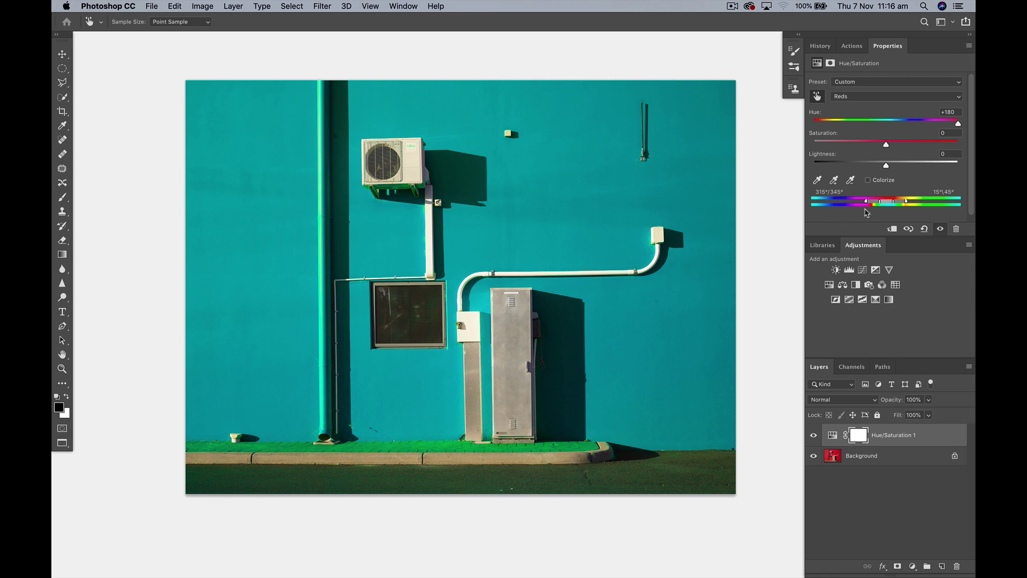
{"action": "left_click_drag", "start_coordinate": [866, 202], "coordinate": [911, 204]}
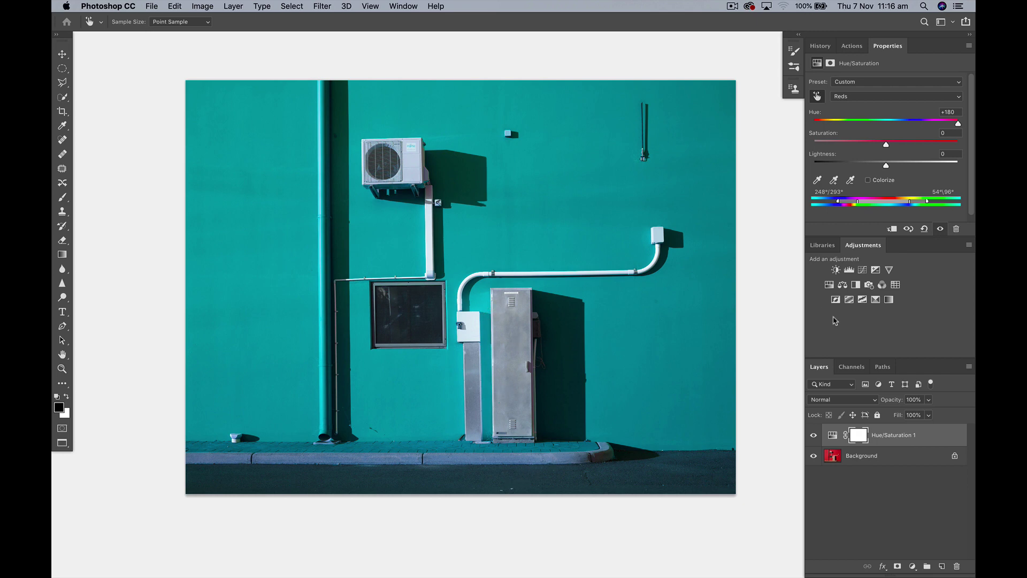
Compare the Hue/Saturation 1 layer against the original several times, then delete it
{"action": "left_click", "coordinate": [814, 436]}
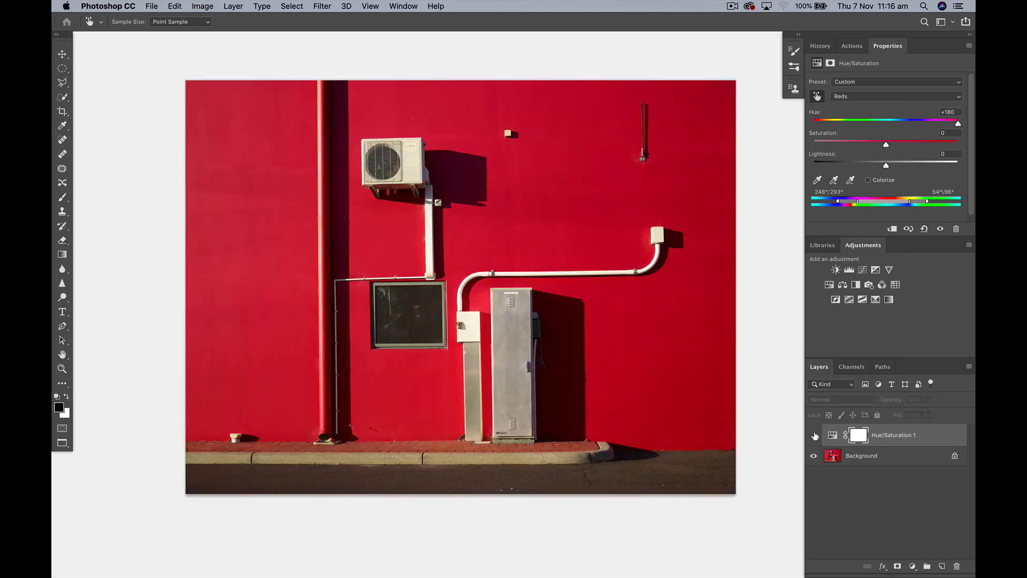
{"action": "left_click", "coordinate": [815, 436]}
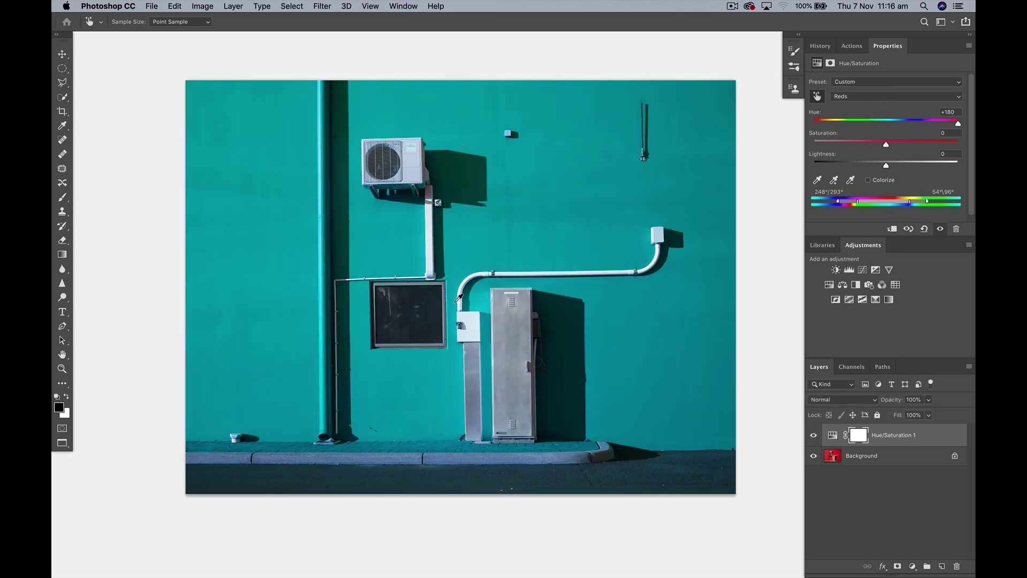
{"action": "left_click", "coordinate": [814, 436]}
{"action": "left_click", "coordinate": [814, 438]}
{"action": "left_click", "coordinate": [814, 437]}
{"action": "left_click", "coordinate": [815, 437]}
{"action": "left_click", "coordinate": [815, 437]}
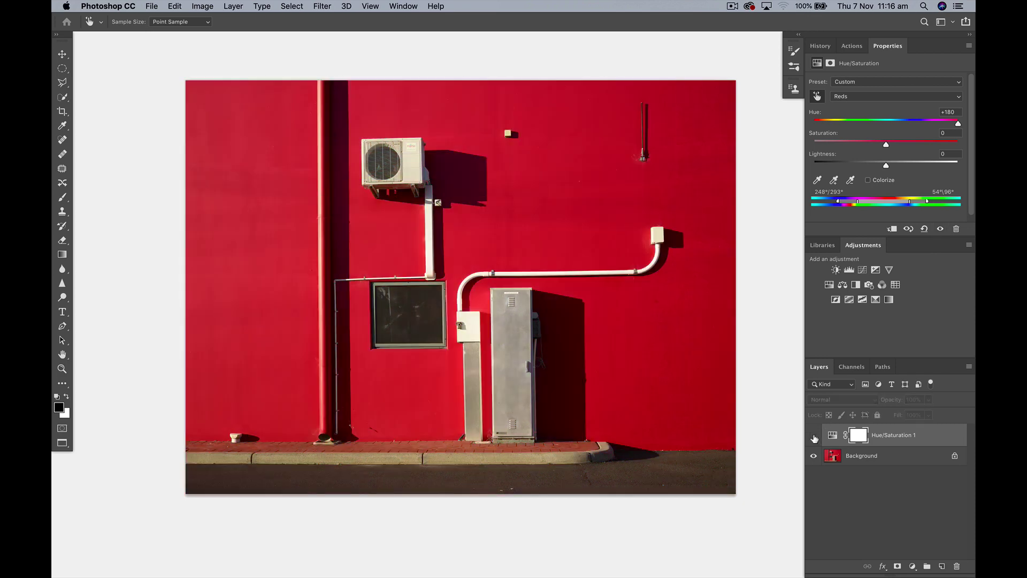
{"action": "left_click", "coordinate": [815, 437]}
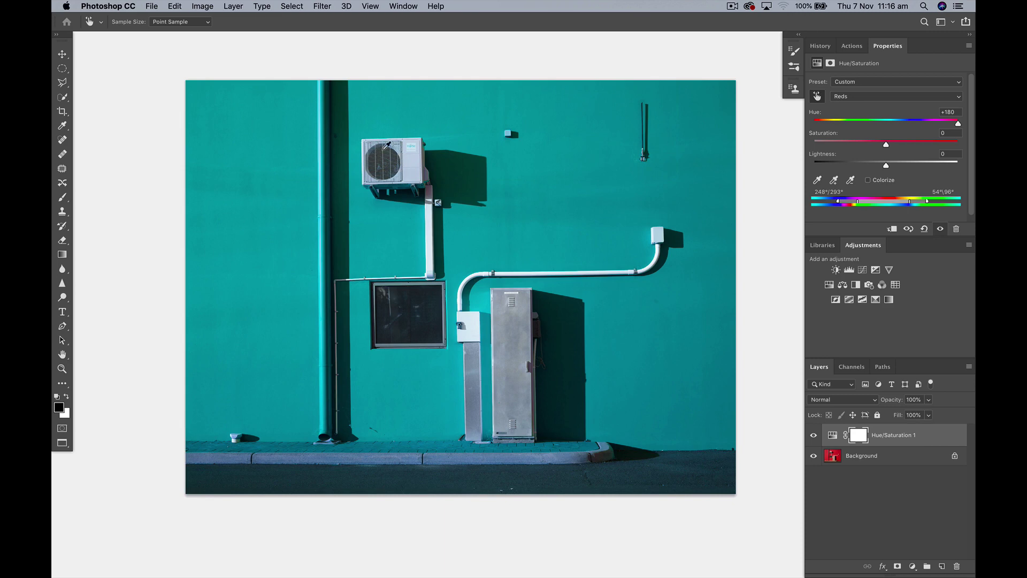
{"action": "left_click", "coordinate": [812, 435]}
{"action": "left_click", "coordinate": [813, 435]}
{"action": "key", "text": "BackSpace"}
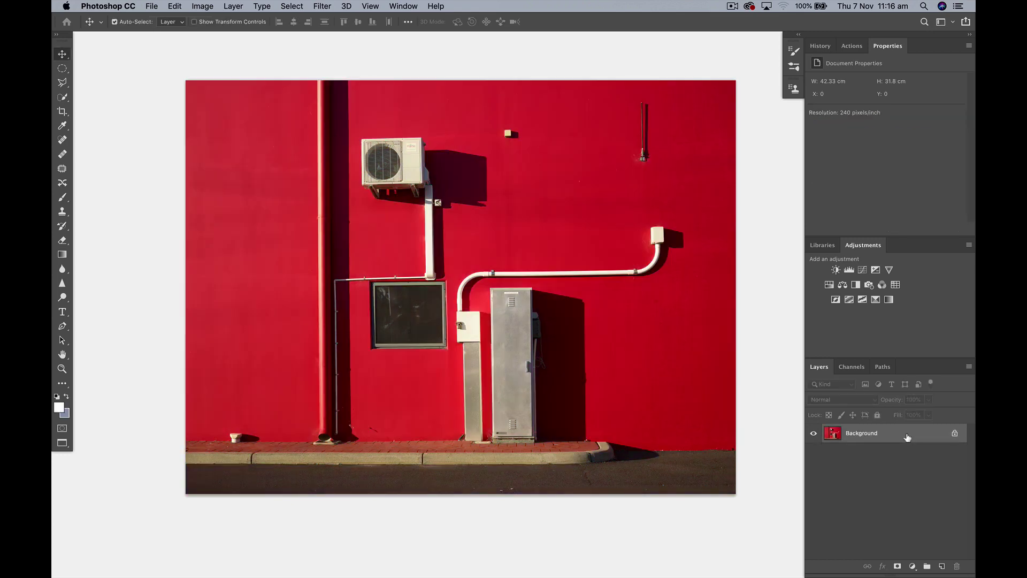
{"action": "mouse_move", "coordinate": [318, 564]}
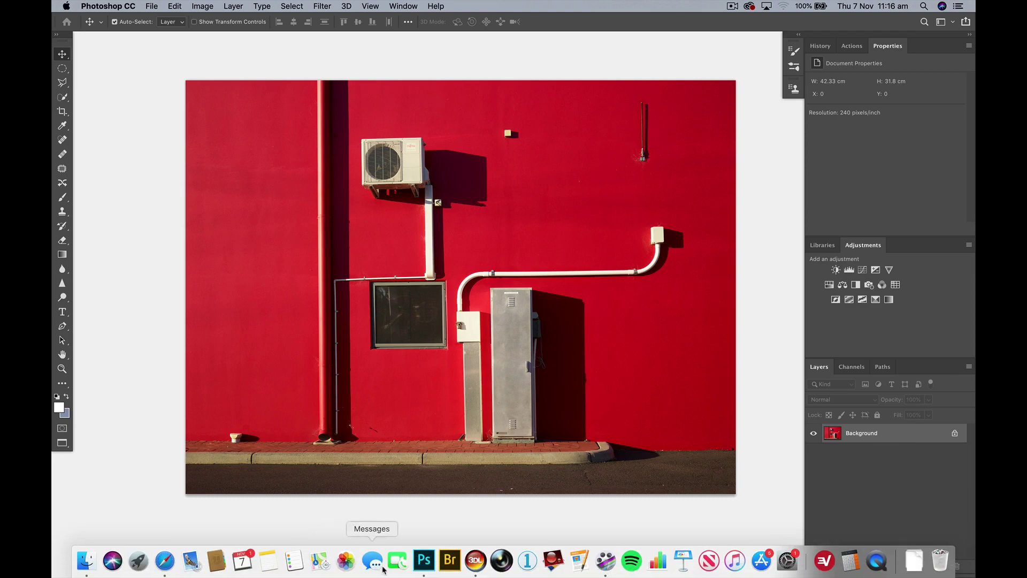
Start a new LUT in 3D LUT Creator and import the red-wall image from Photoshop
{"action": "left_click", "coordinate": [474, 562]}
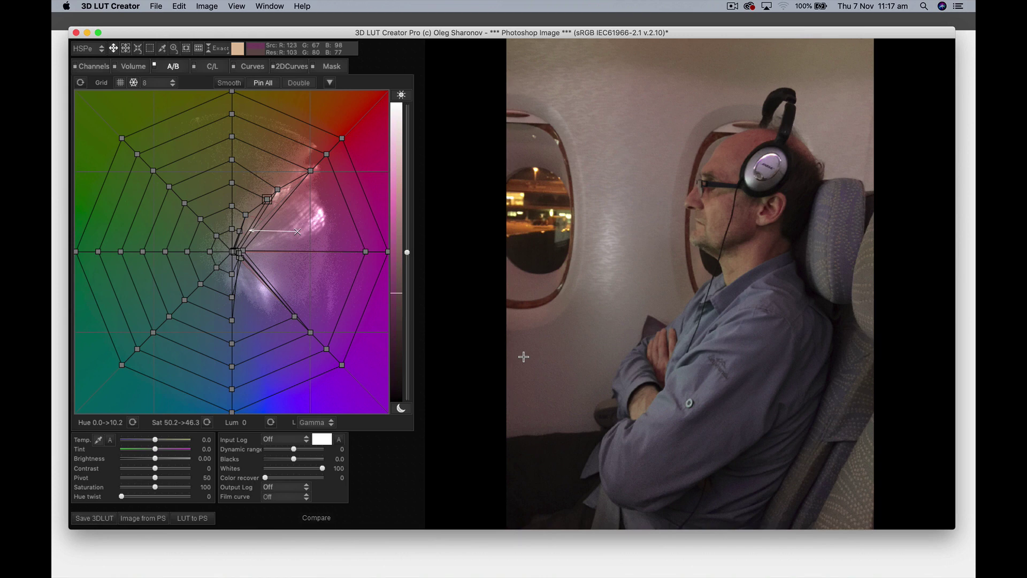
{"action": "key", "text": "super+n"}
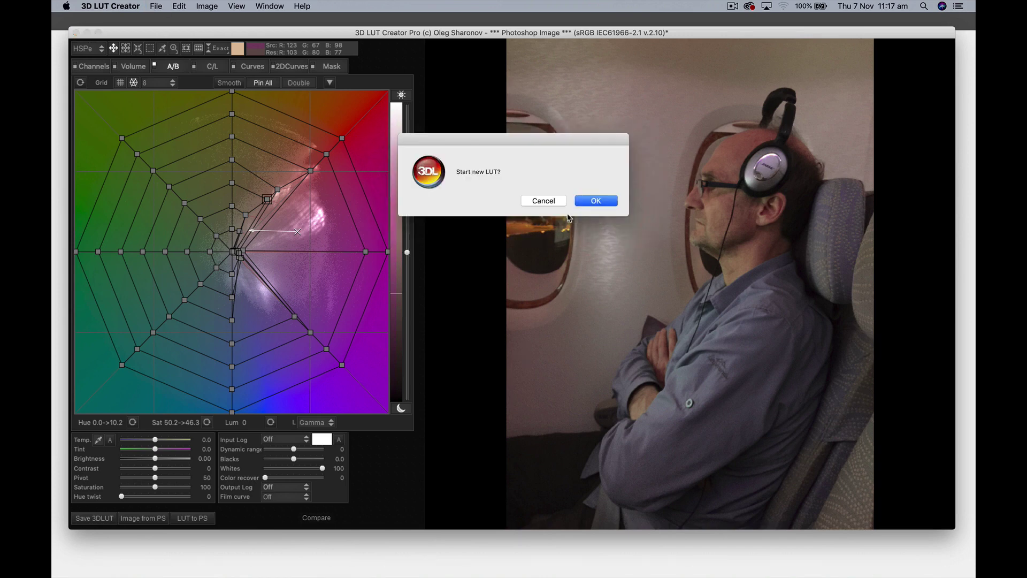
{"action": "left_click", "coordinate": [589, 199]}
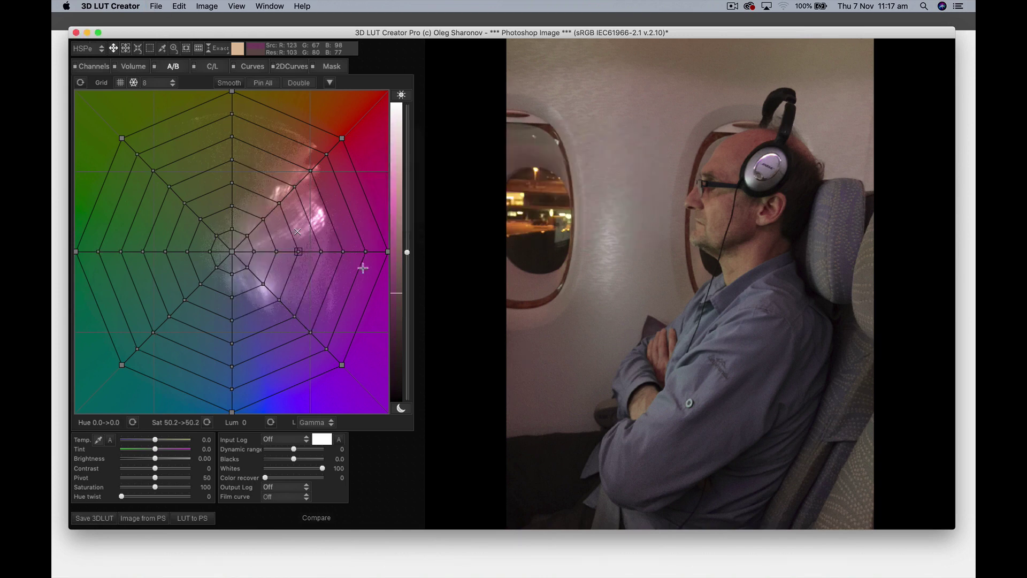
{"action": "left_click", "coordinate": [139, 519]}
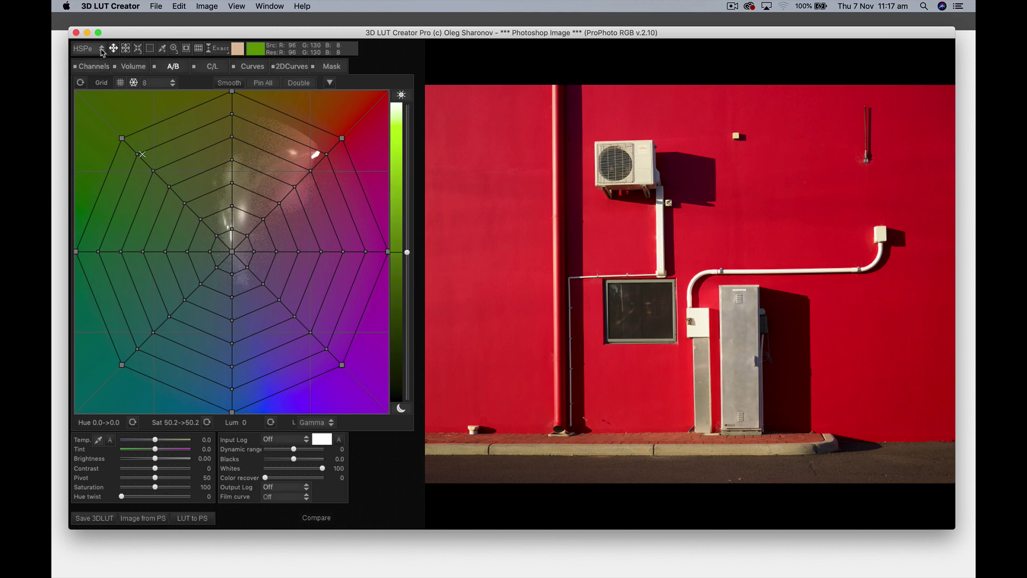
Set the colour grid to HSPne, after briefly trying LAB, and switch it to a square layout
{"action": "left_click", "coordinate": [102, 49]}
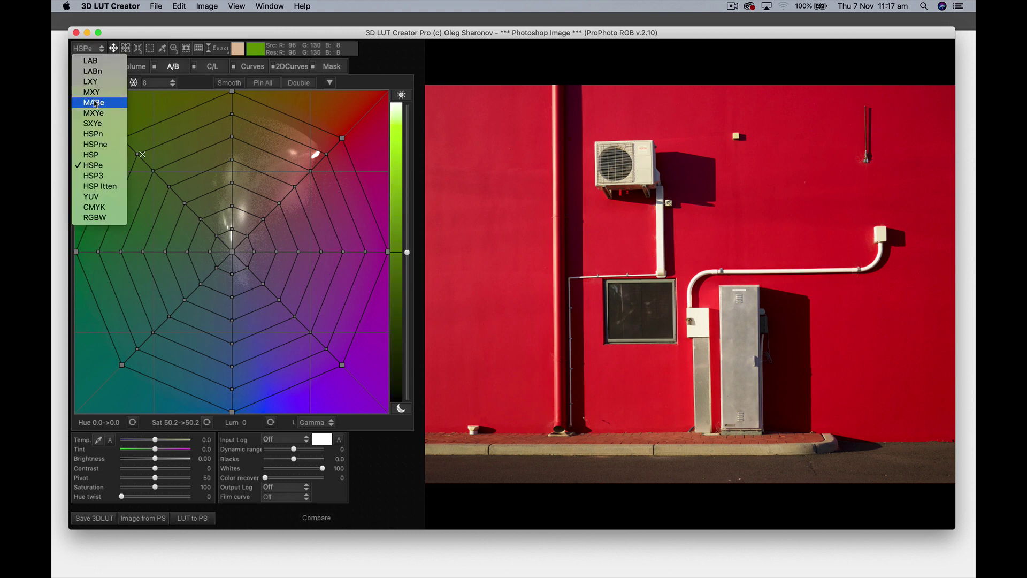
{"action": "left_click", "coordinate": [94, 145]}
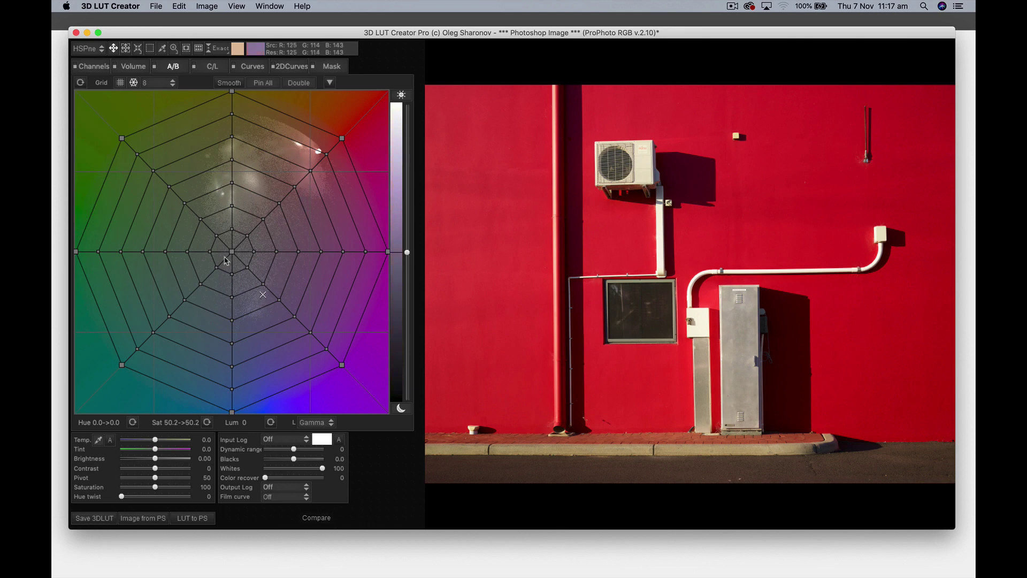
{"action": "left_click", "coordinate": [102, 49]}
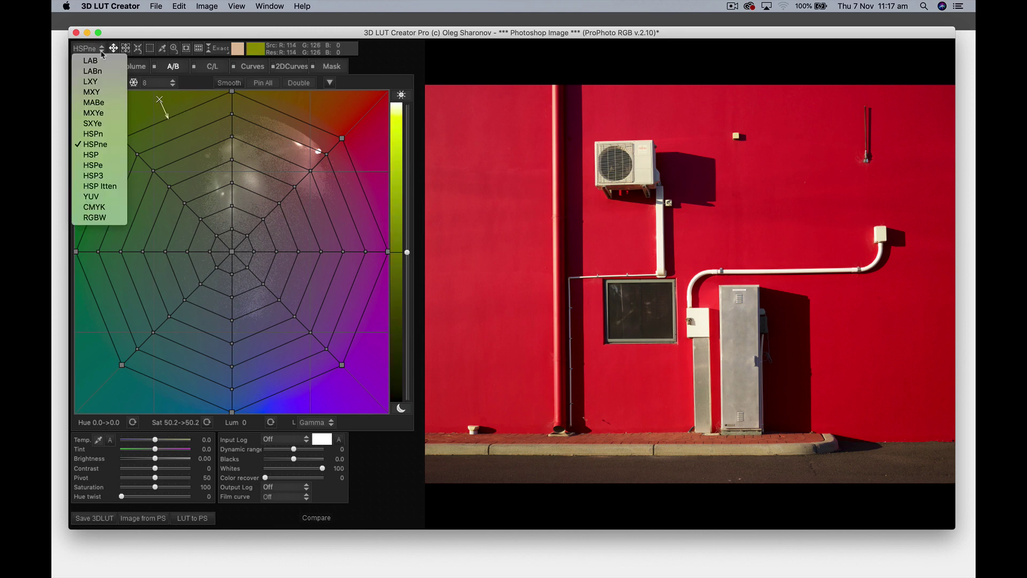
{"action": "left_click", "coordinate": [91, 61]}
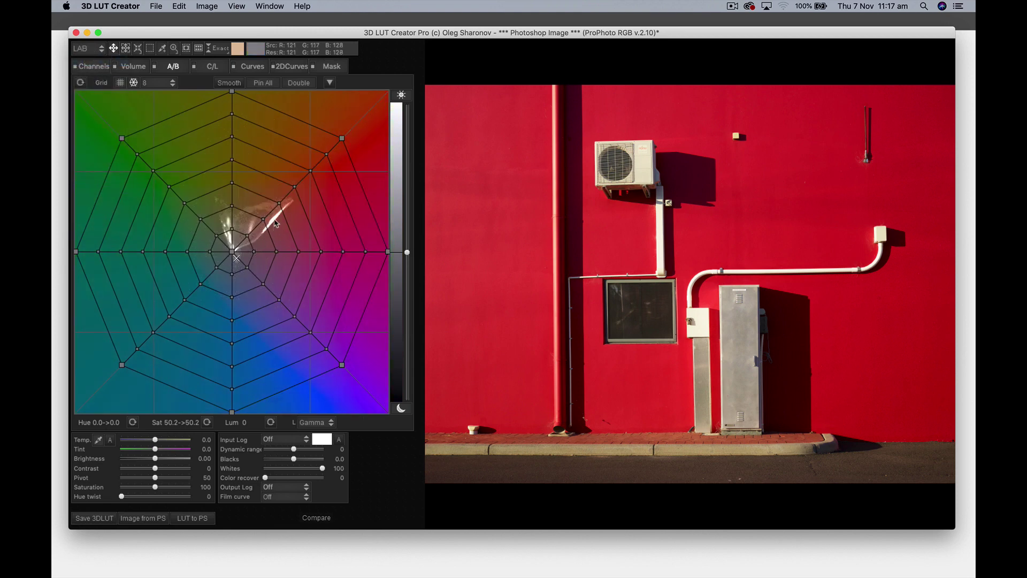
{"action": "left_click", "coordinate": [101, 49]}
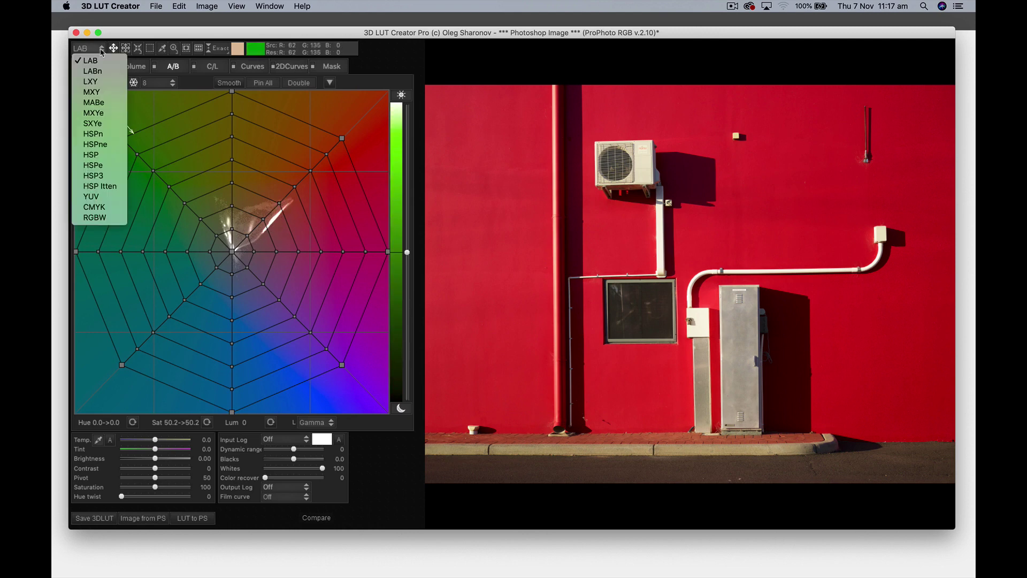
{"action": "left_click", "coordinate": [100, 145]}
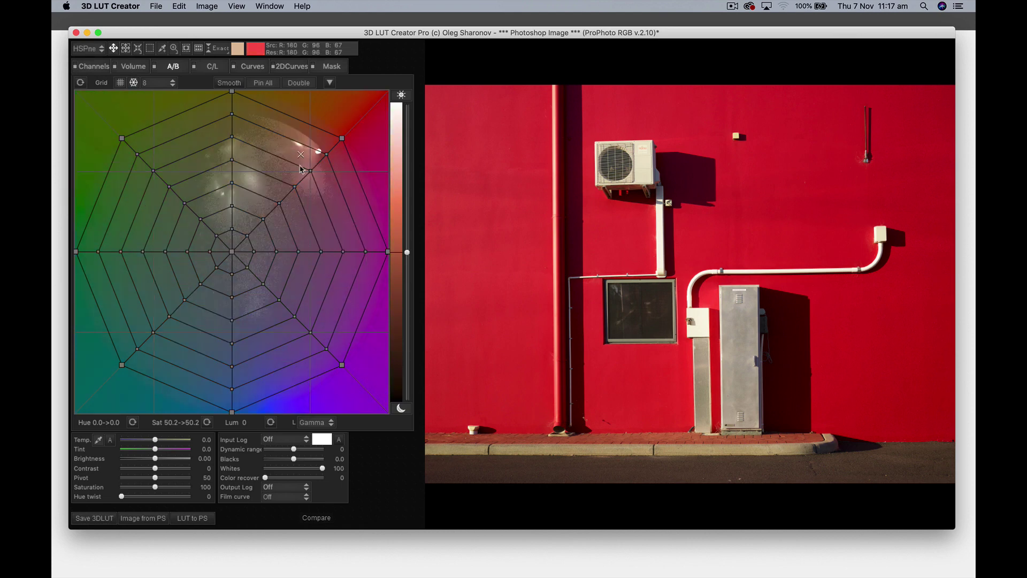
{"action": "left_click", "coordinate": [120, 83]}
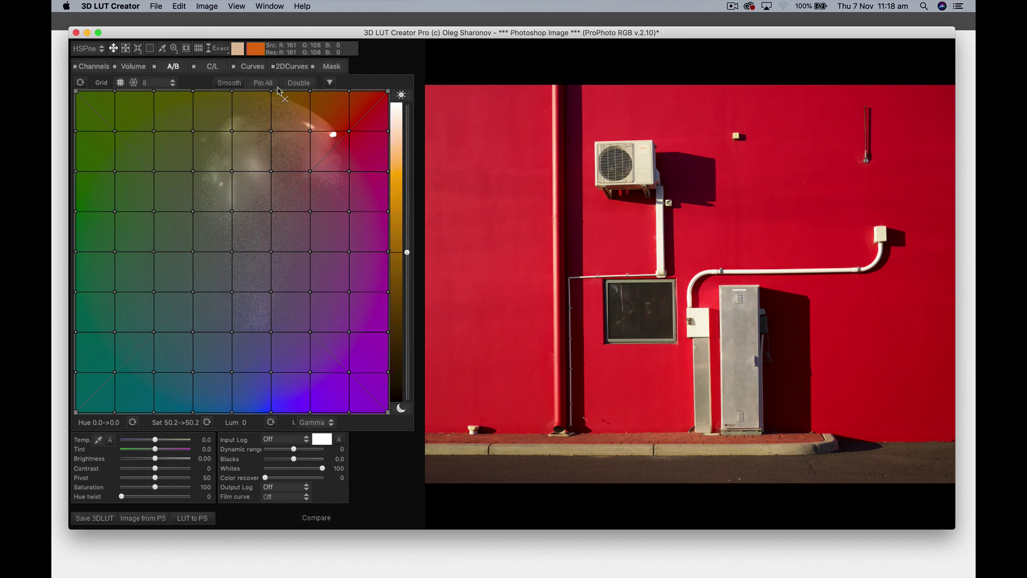
Pin all grid nodes, then drag the red nodes (hue 348.7) toward cyan until the wall looks teal
{"action": "left_click", "coordinate": [266, 85]}
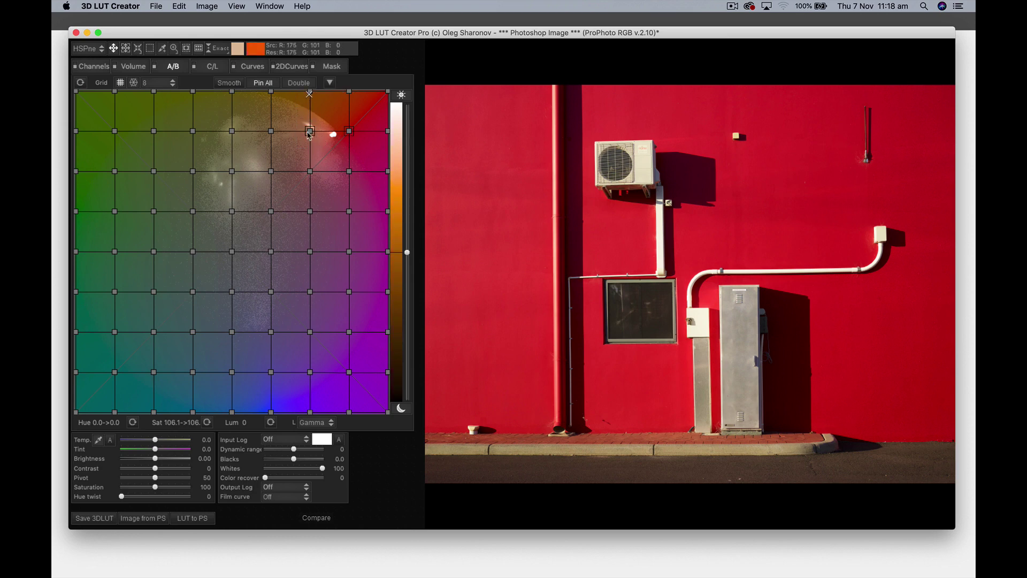
{"action": "left_click_drag", "start_coordinate": [309, 135], "coordinate": [233, 264]}
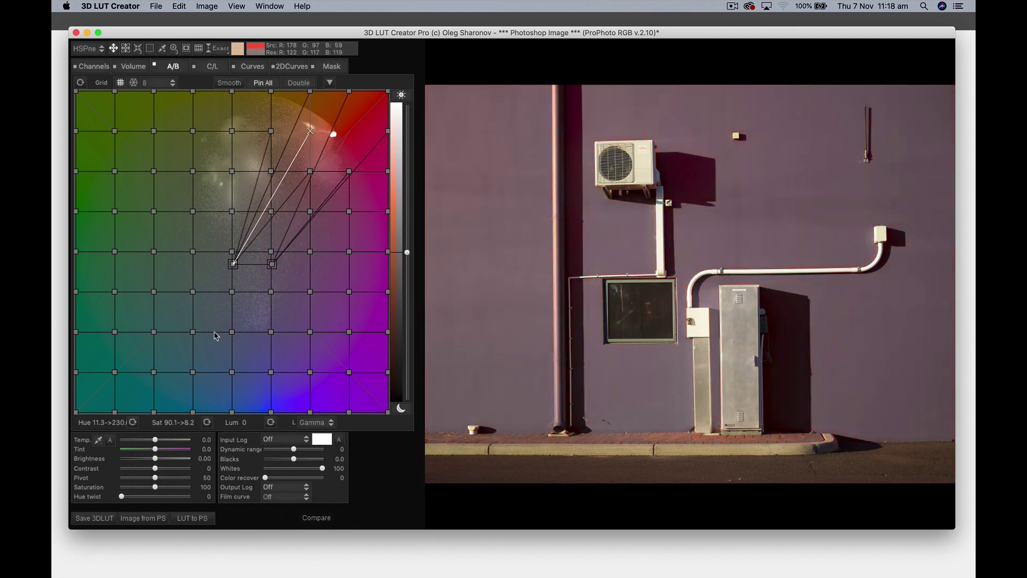
{"action": "left_click_drag", "start_coordinate": [212, 349], "coordinate": [158, 383]}
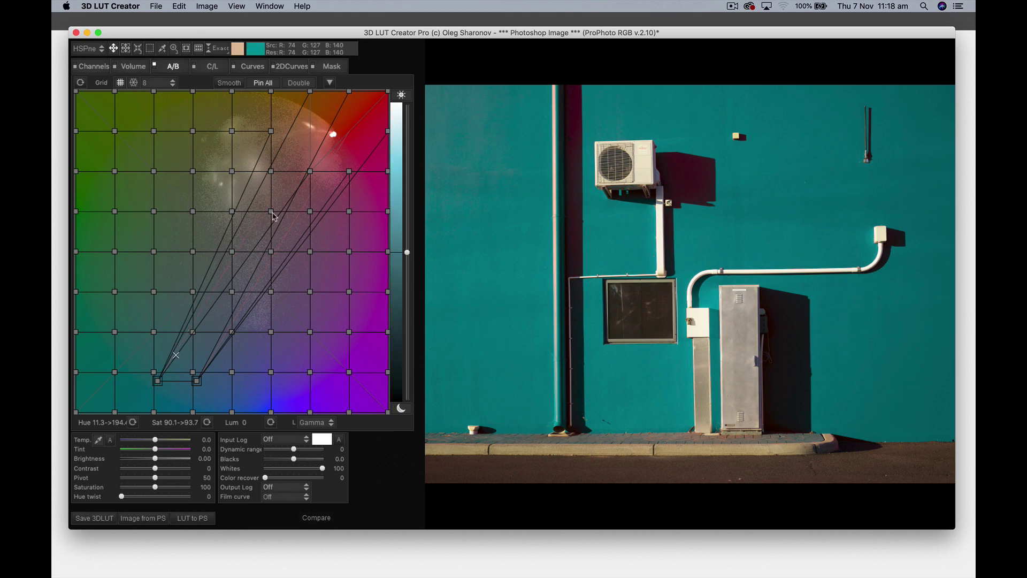
{"action": "left_click", "coordinate": [309, 172]}
{"action": "left_click_drag", "start_coordinate": [309, 172], "coordinate": [211, 338]}
{"action": "mouse_move", "coordinate": [168, 379]}
{"action": "left_mouse_down"}
{"action": "mouse_move", "coordinate": [179, 381]}
{"action": "mouse_move", "coordinate": [170, 380]}
{"action": "left_mouse_up"}
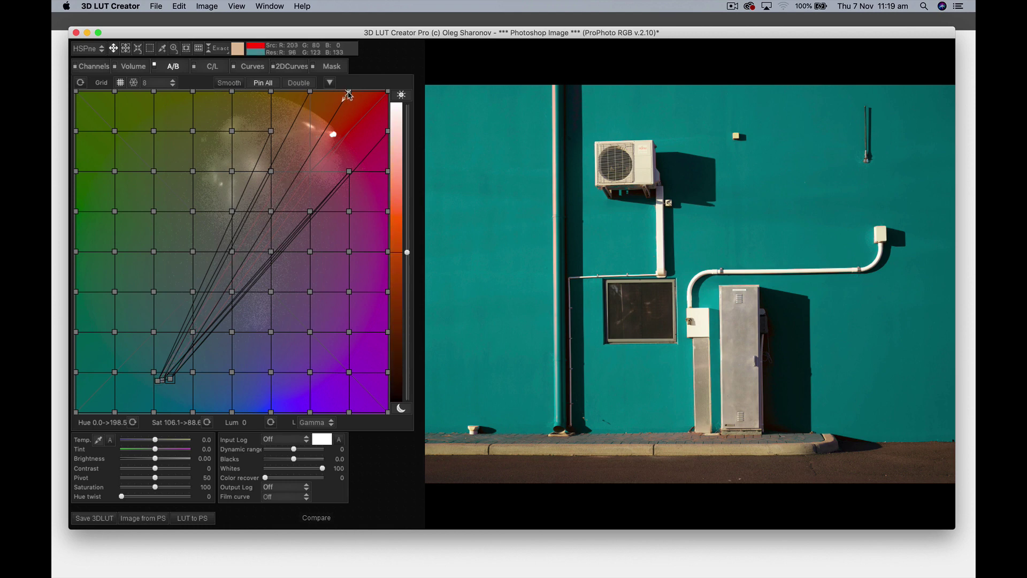
{"action": "mouse_move", "coordinate": [349, 171]}
{"action": "left_mouse_down"}
{"action": "mouse_move", "coordinate": [331, 175]}
{"action": "mouse_move", "coordinate": [170, 379]}
{"action": "left_mouse_up"}
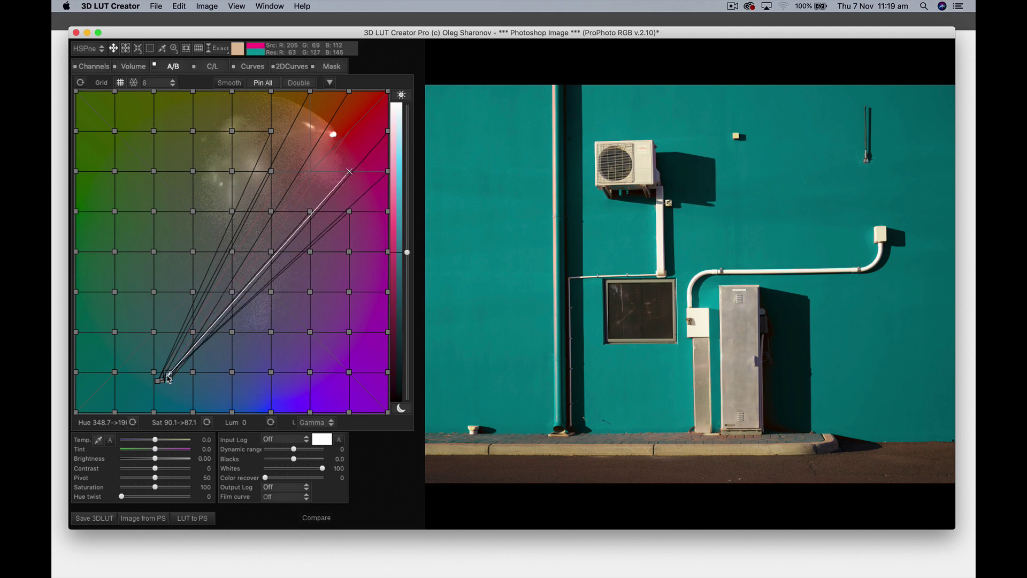
Check Before/After, then move the selected red node cluster into green, with saturation at 75.7
{"action": "left_click", "coordinate": [512, 294]}
{"action": "left_click", "coordinate": [512, 295]}
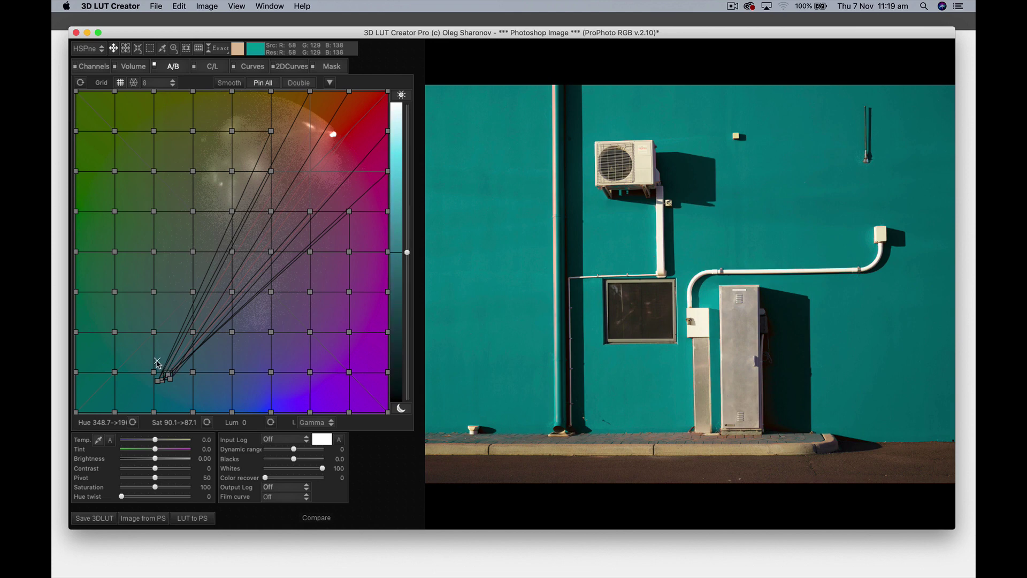
{"action": "left_click_drag", "start_coordinate": [159, 363], "coordinate": [116, 236]}
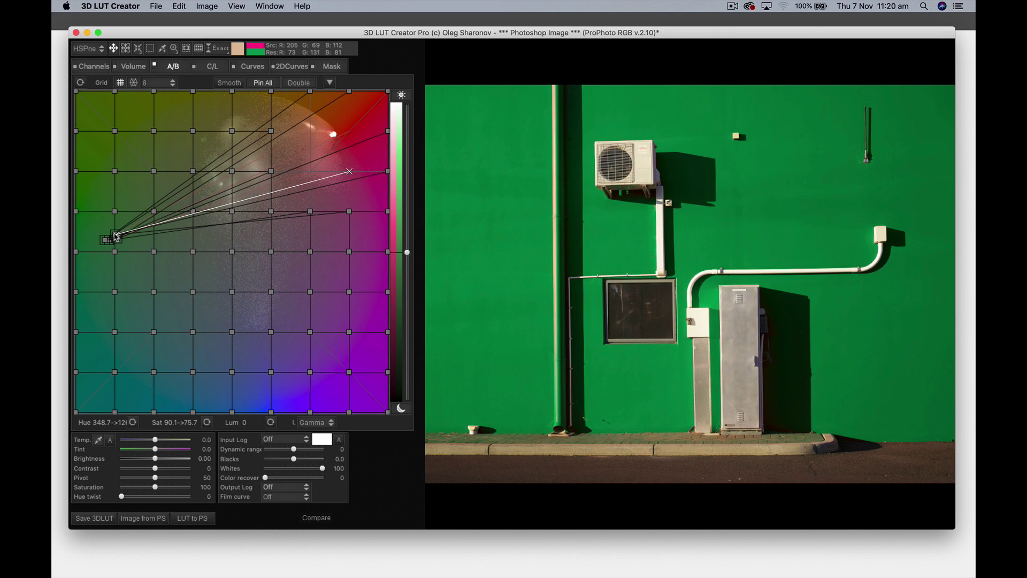
{"action": "left_click_drag", "start_coordinate": [116, 236], "coordinate": [116, 236]}
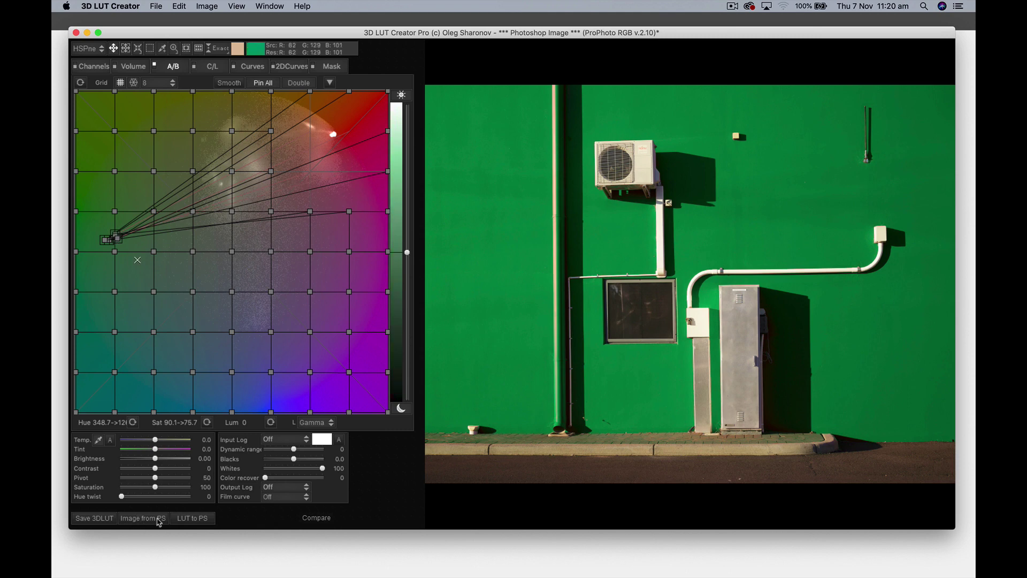
Send the LUT to Photoshop as a 3DLutCreator Color Lookup layer and toggle it to compare
{"action": "left_click", "coordinate": [187, 520]}
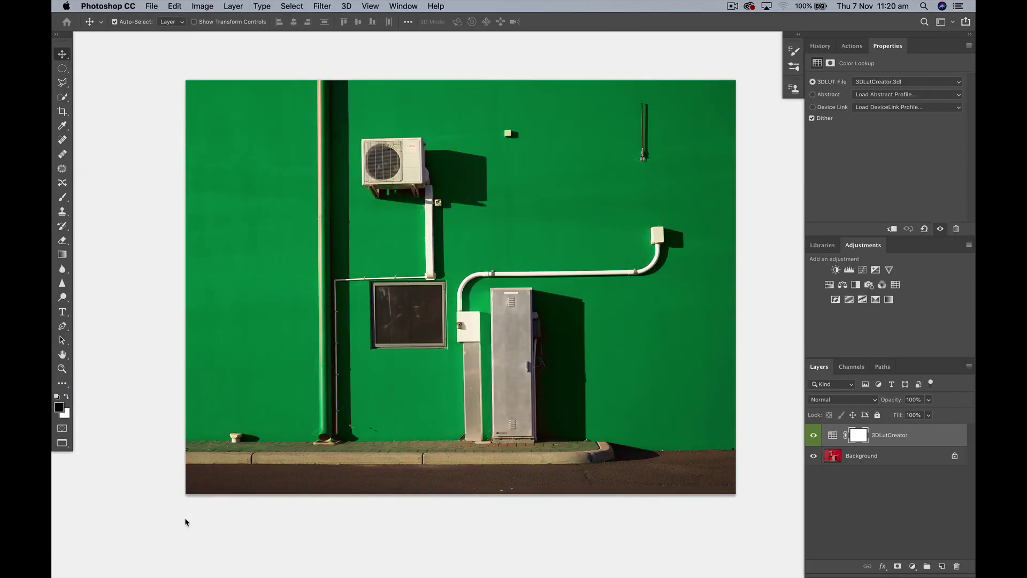
{"action": "left_click", "coordinate": [813, 436]}
{"action": "left_click", "coordinate": [813, 436]}
{"action": "left_click", "coordinate": [813, 436]}
{"action": "left_click", "coordinate": [814, 437]}
{"action": "left_click", "coordinate": [814, 436]}
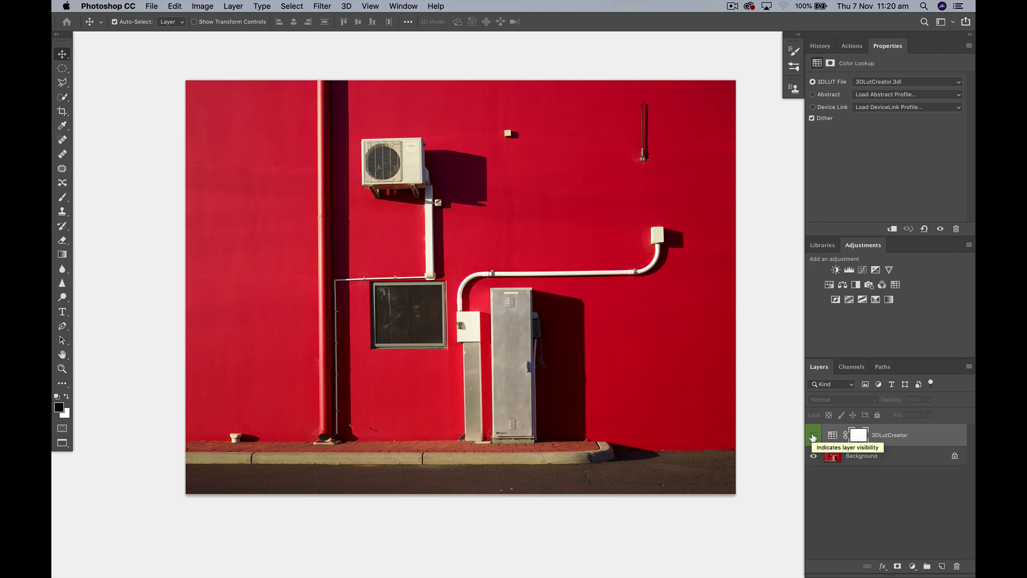
{"action": "left_click", "coordinate": [814, 436]}
{"action": "left_click", "coordinate": [813, 436]}
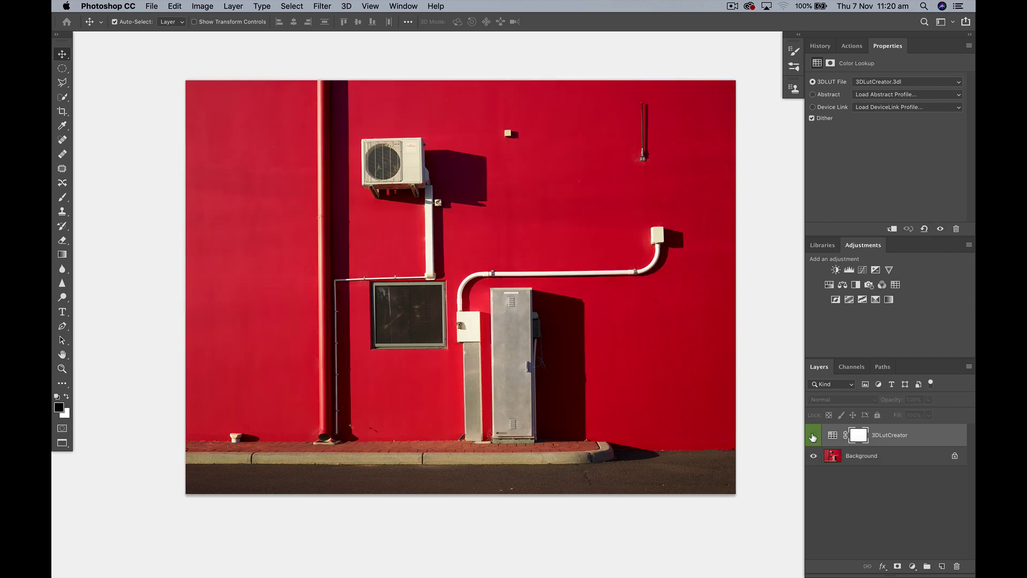
{"action": "left_click", "coordinate": [813, 437]}
{"action": "left_click", "coordinate": [813, 436]}
{"action": "left_click", "coordinate": [813, 436]}
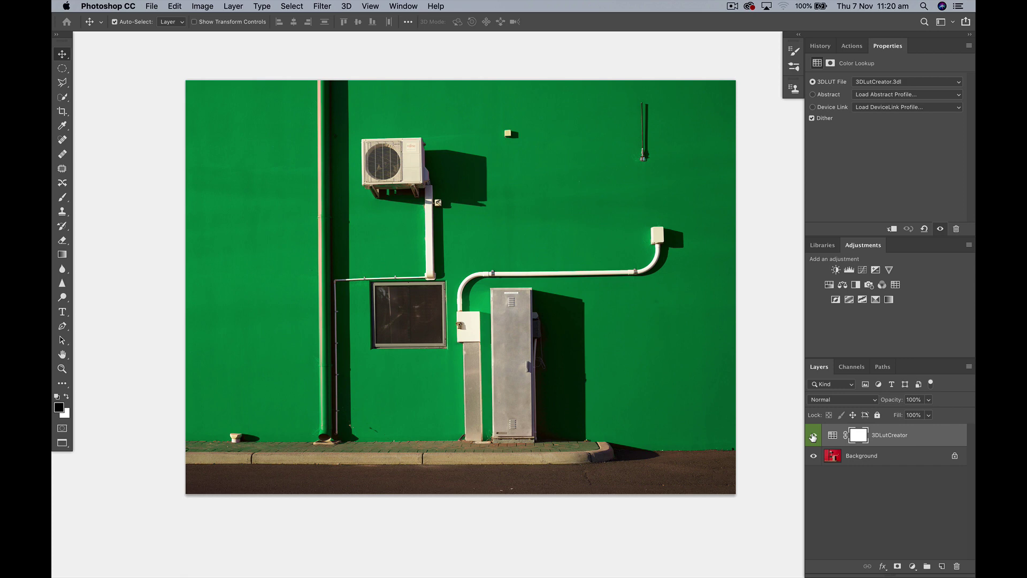
{"action": "left_click", "coordinate": [813, 436]}
{"action": "left_click", "coordinate": [813, 436]}
Switch to the Brush tool and set its size to 100
{"action": "key", "text": "b"}
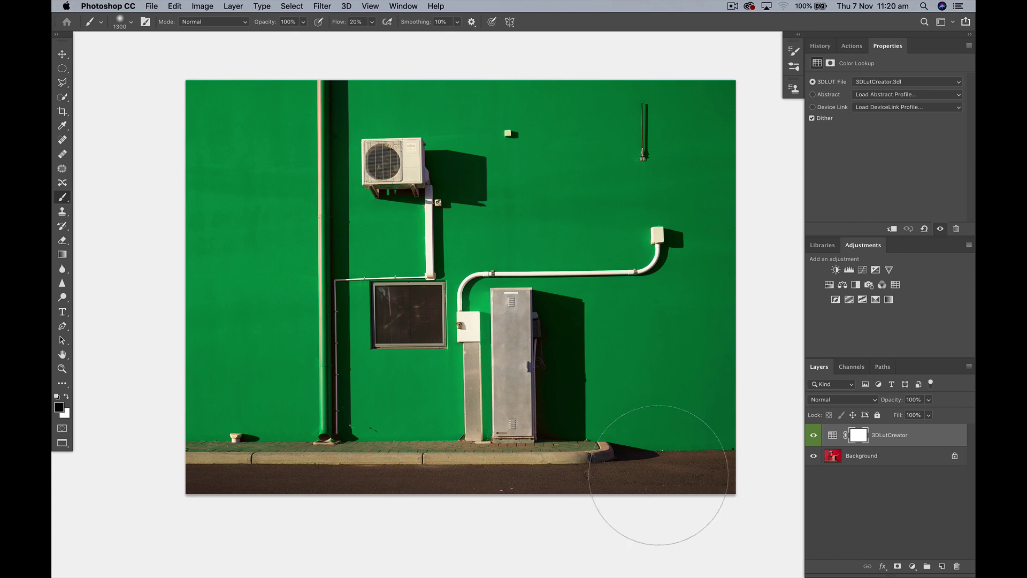
{"action": "key", "text": "bracketleft"}
{"action": "key", "text": "bracketleft"}
{"action": "key", "text": "bracketleft"}
{"action": "key", "text": "bracketleft"}
{"action": "key", "text": "bracketleft"}
{"action": "key", "text": "bracketleft"}
{"action": "key", "text": "bracketleft"}
{"action": "key", "text": "bracketleft"}
{"action": "key", "text": "bracketleft"}
{"action": "key", "text": "bracketleft"}
{"action": "key", "text": "bracketleft"}
{"action": "key", "text": "bracketleft"}
{"action": "key", "text": "bracketleft"}
{"action": "key", "text": "bracketright"}
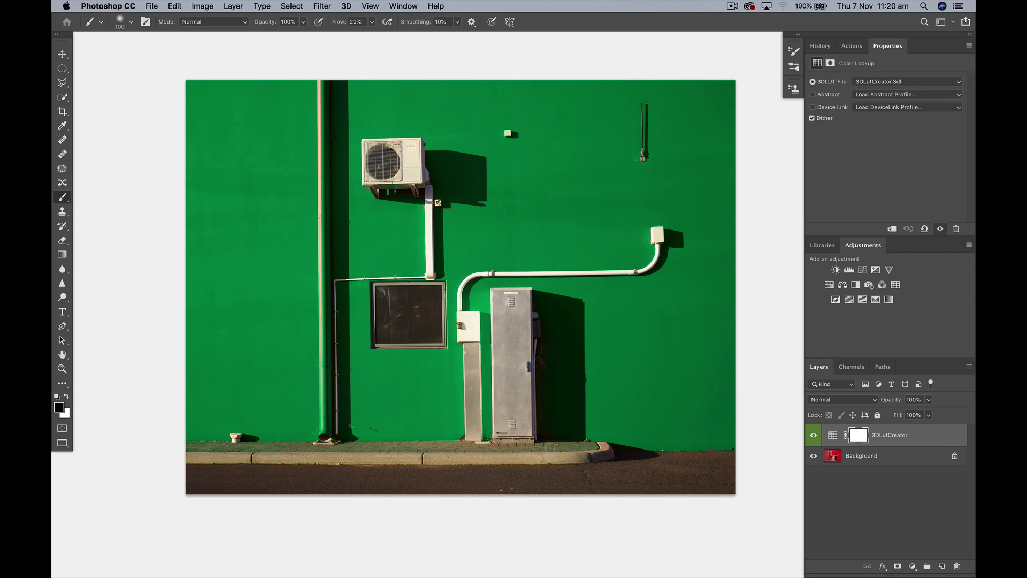